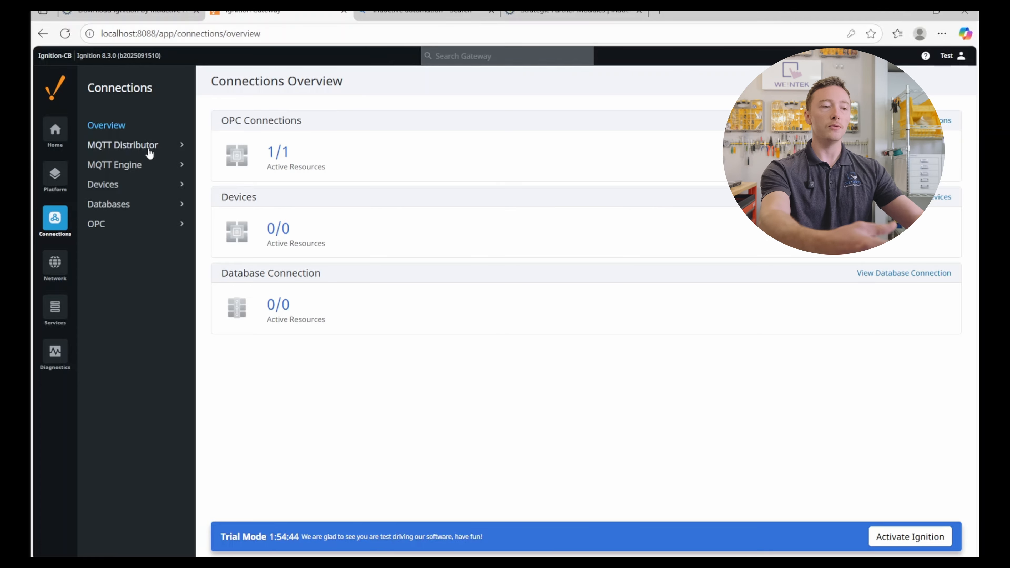
Step: Open the Chariot SCADA server entry in the MQTT Engine server settings for editing
left_click(131, 165)
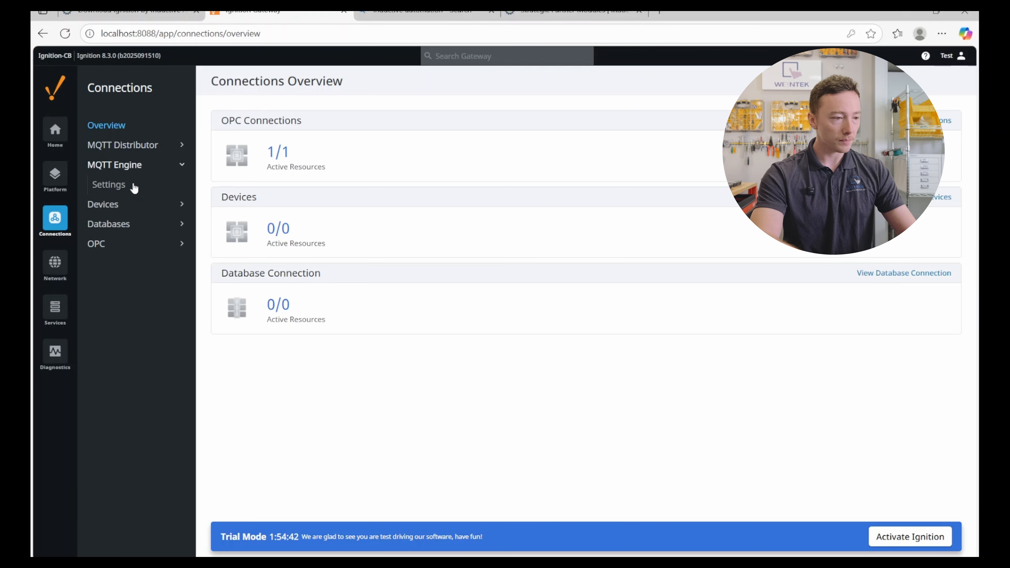
left_click(131, 187)
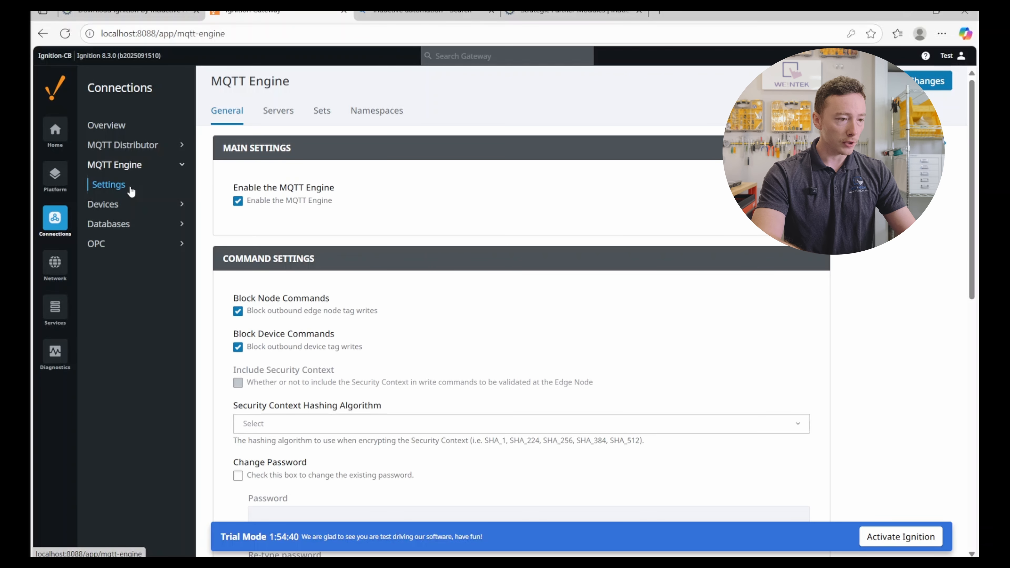
left_click(285, 112)
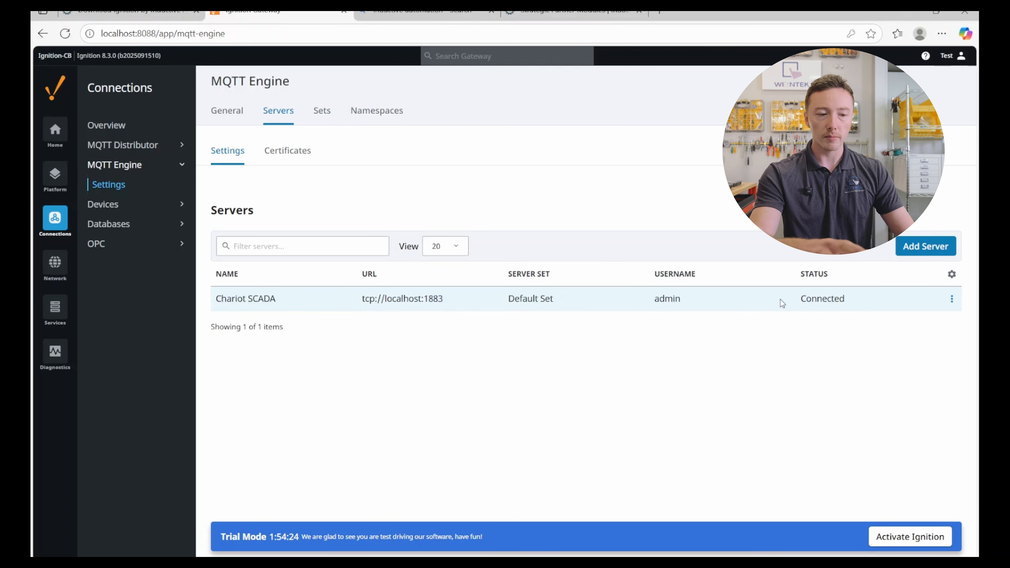
left_click(949, 299)
left_click(937, 325)
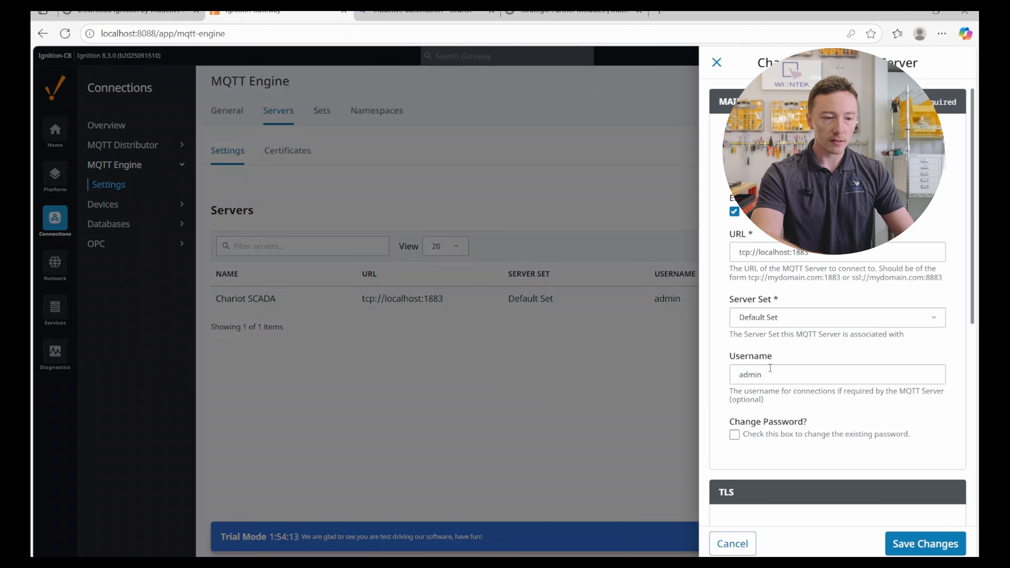
Step: Change the Chariot SCADA server's existing password, enter and confirm the new password, and save the server changes
scroll(770, 368, "down", 2)
left_click(734, 333)
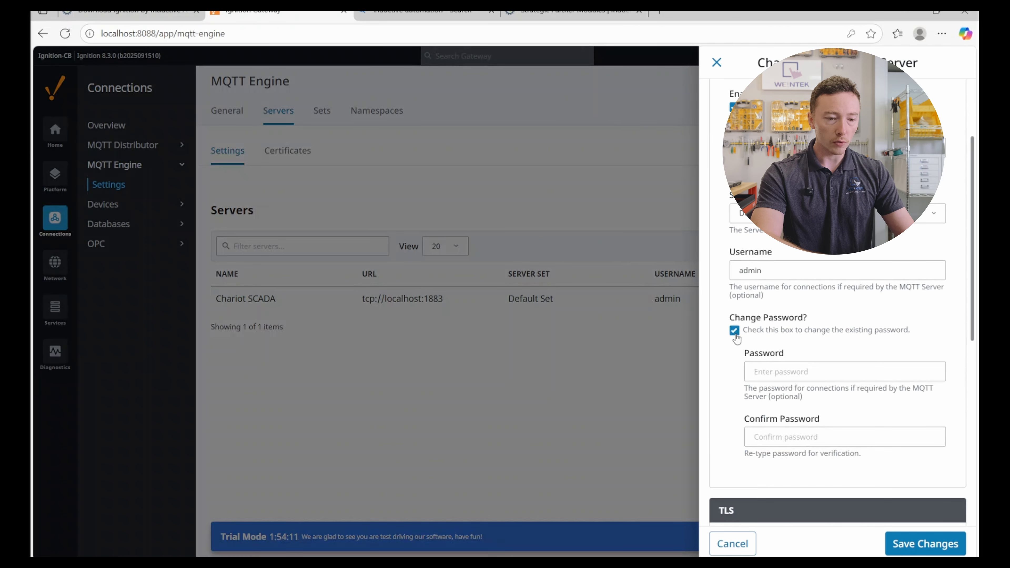
left_click(785, 369)
type("••••••")
left_click(798, 437)
type("••")
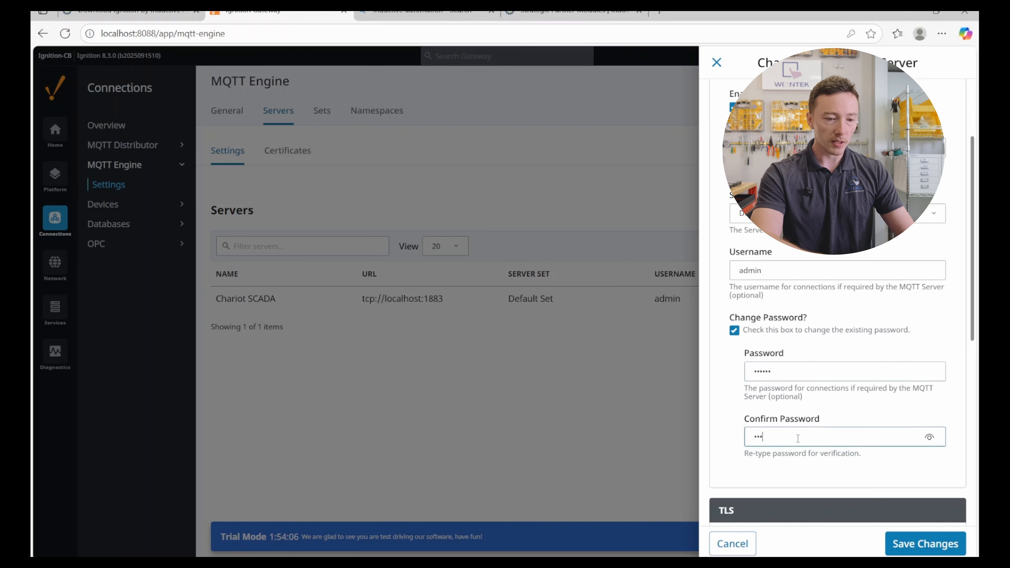
left_click(924, 544)
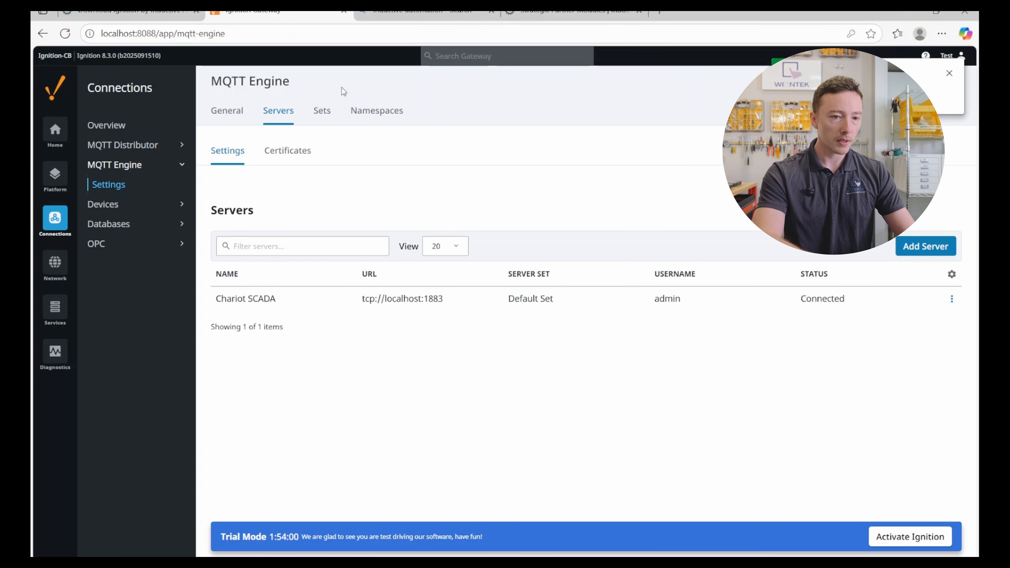
Step: Open the admin user in the MQTT Distributor's user settings for editing
left_click(122, 145)
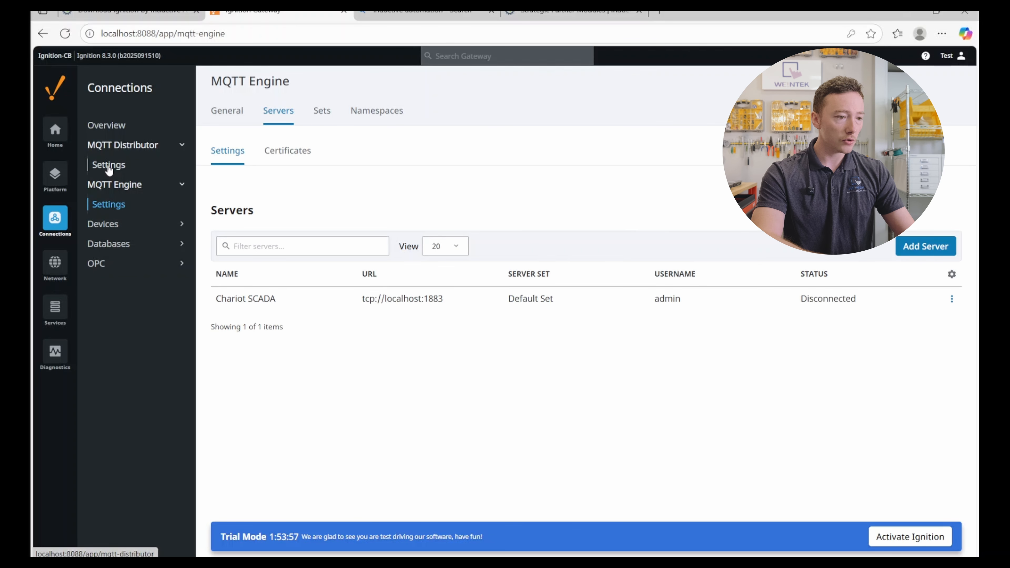
left_click(109, 166)
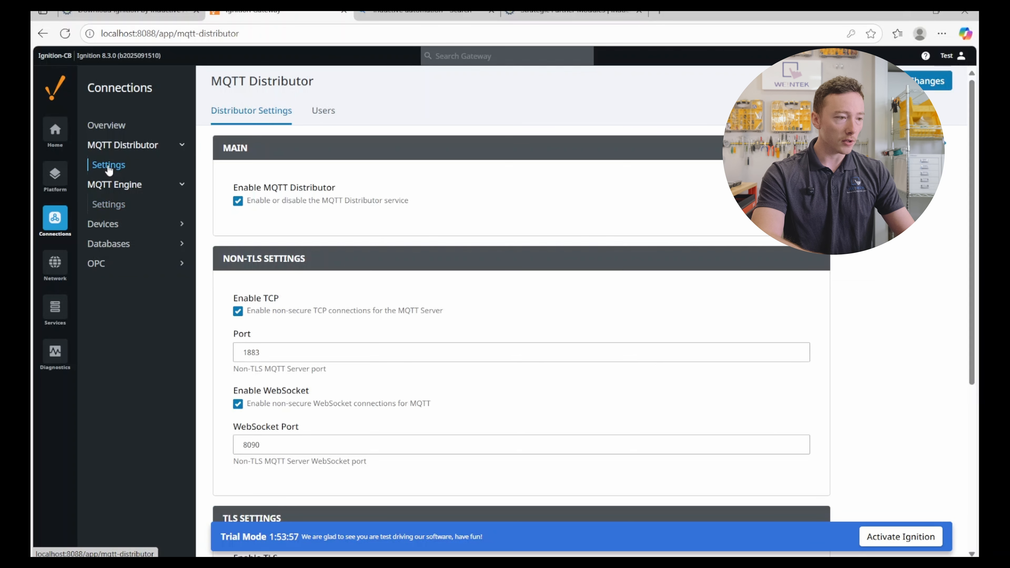
left_click(322, 111)
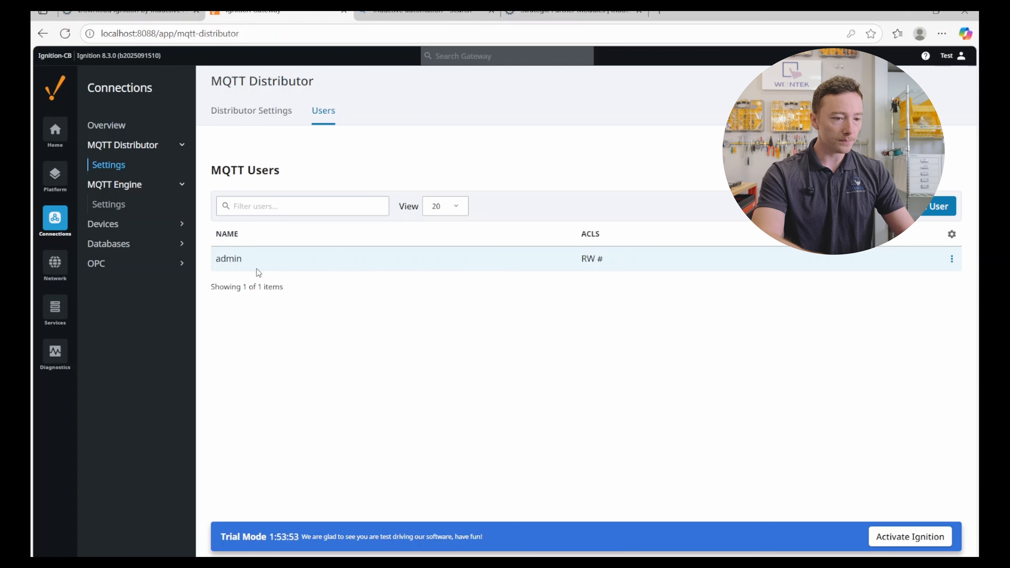
left_click(951, 262)
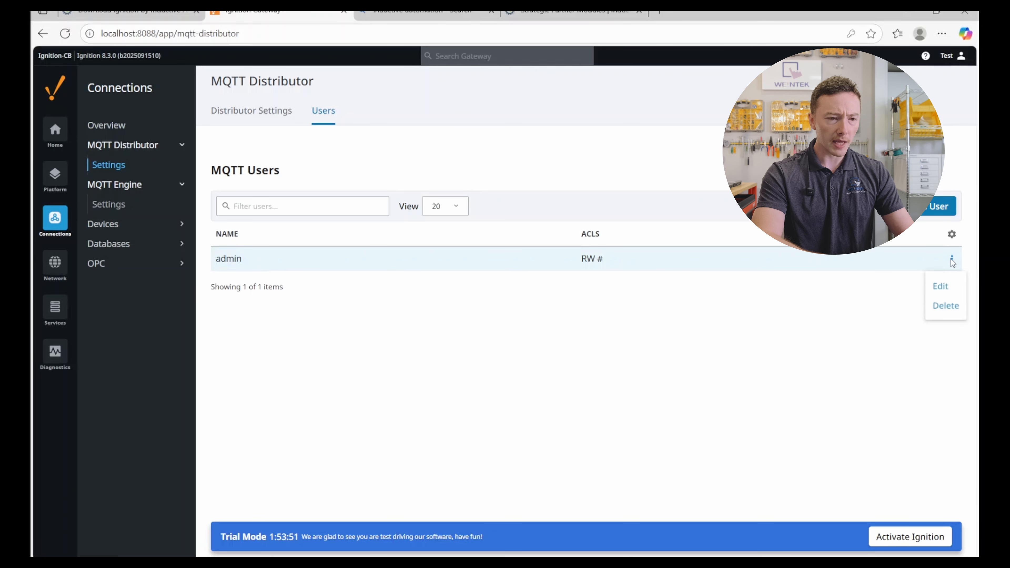
left_click(930, 295)
Step: Enter and confirm a new password for the Distributor's admin user, save the changes, and dismiss the browser's password prompt
left_click(734, 211)
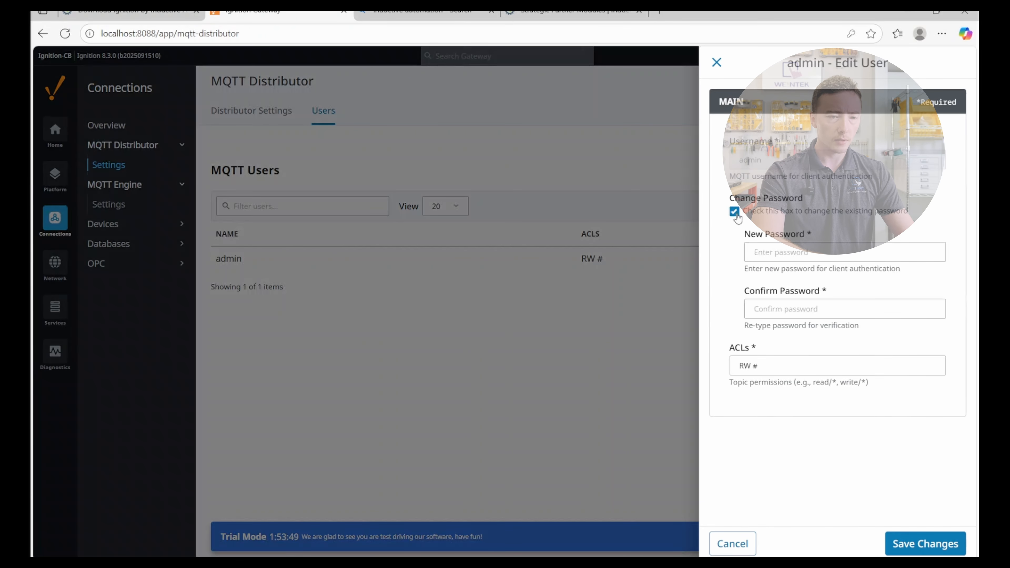
left_click(813, 251)
type("•")
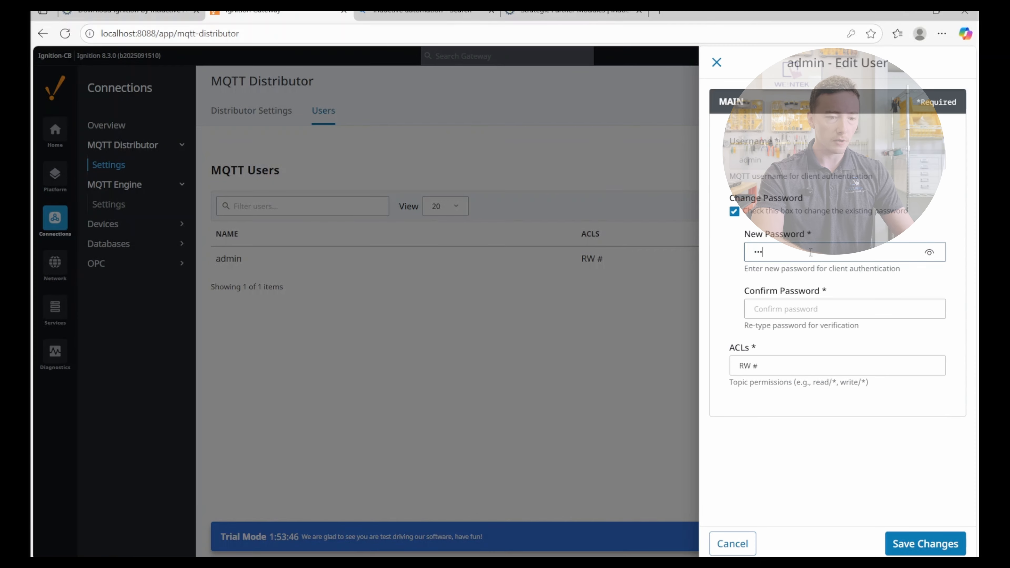
type("••••")
type("•")
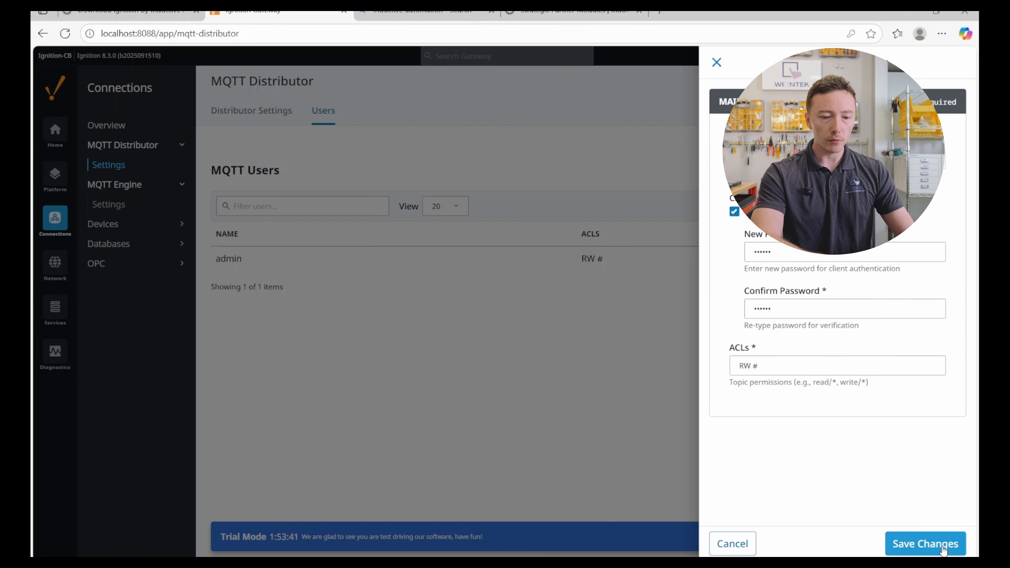
left_click(914, 537)
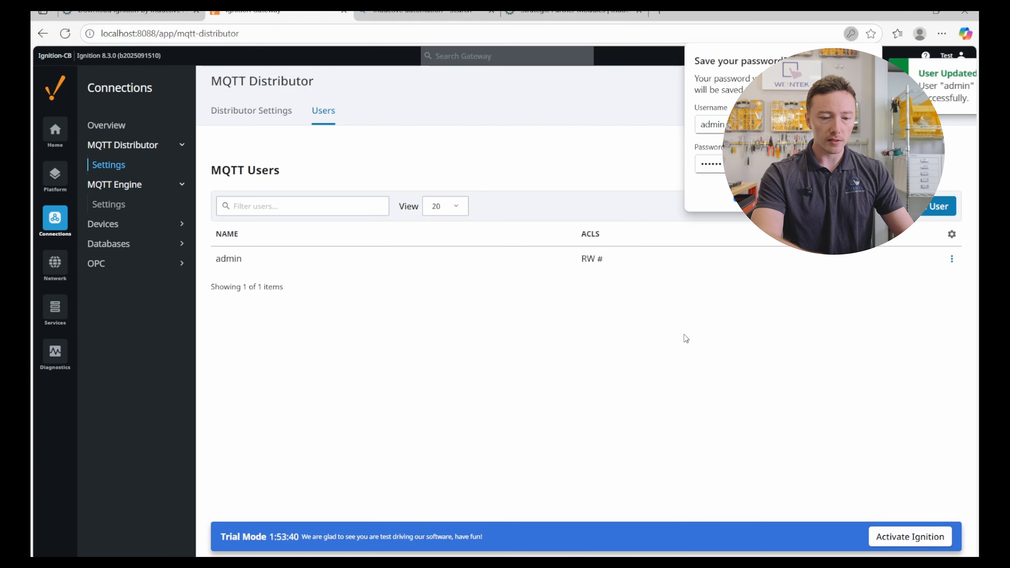
left_click(838, 197)
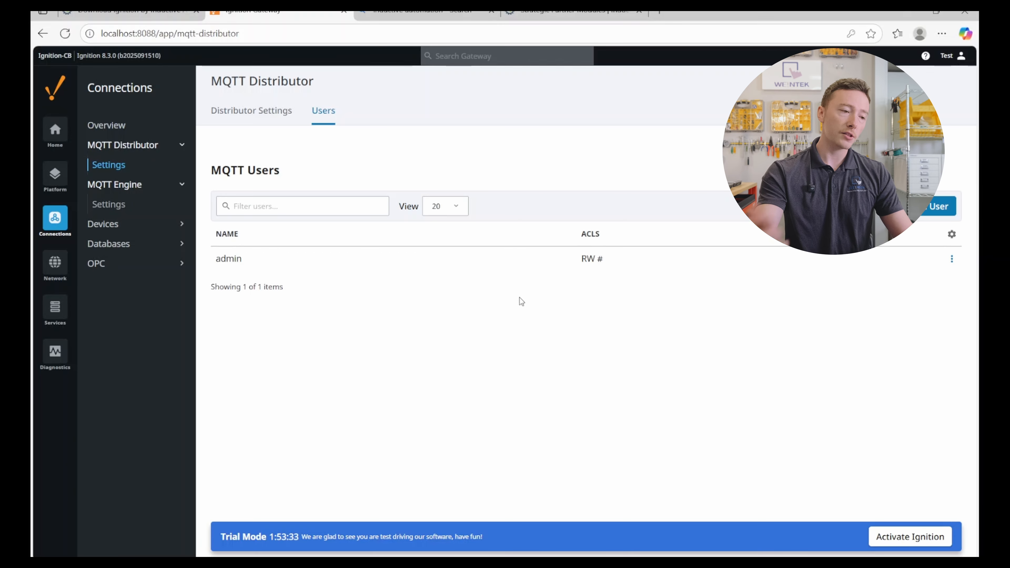
Step: Switch to EasyBuilder Pro, create a project for the MT8051iP / MT8052iP model, and view its IIoT functions
key("super")
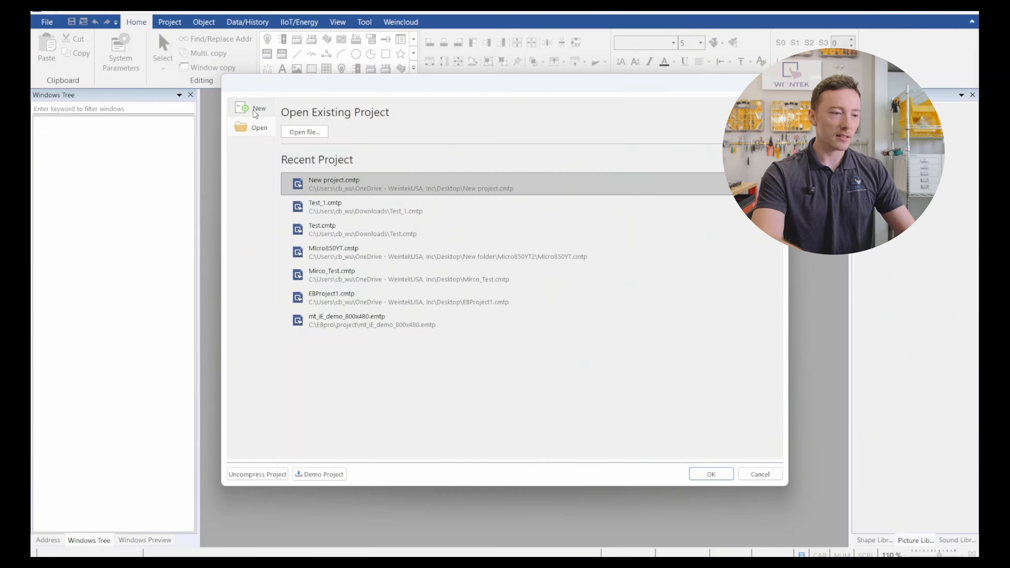
left_click(255, 111)
scroll(387, 181, "up", 7)
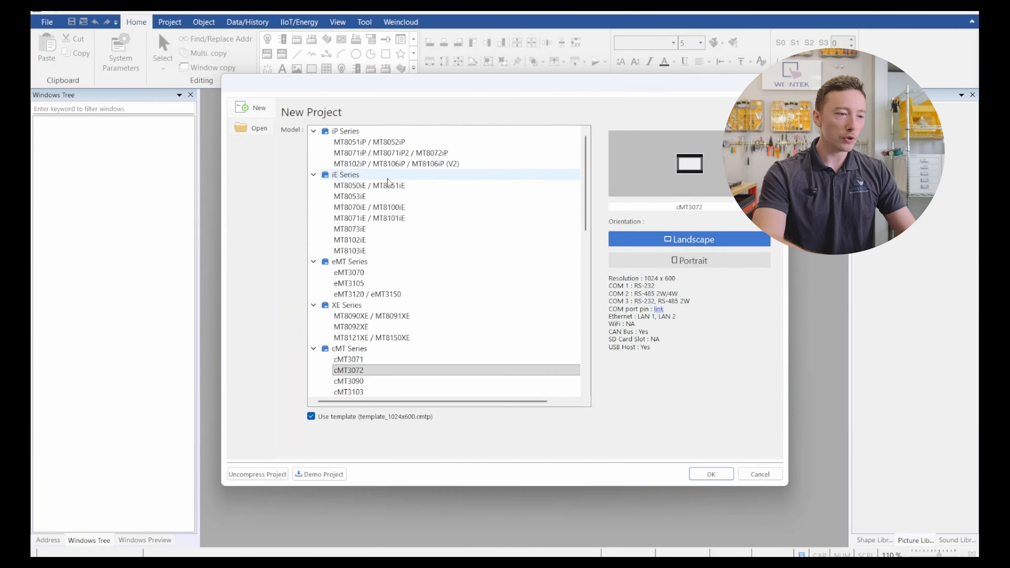
double_click(362, 141)
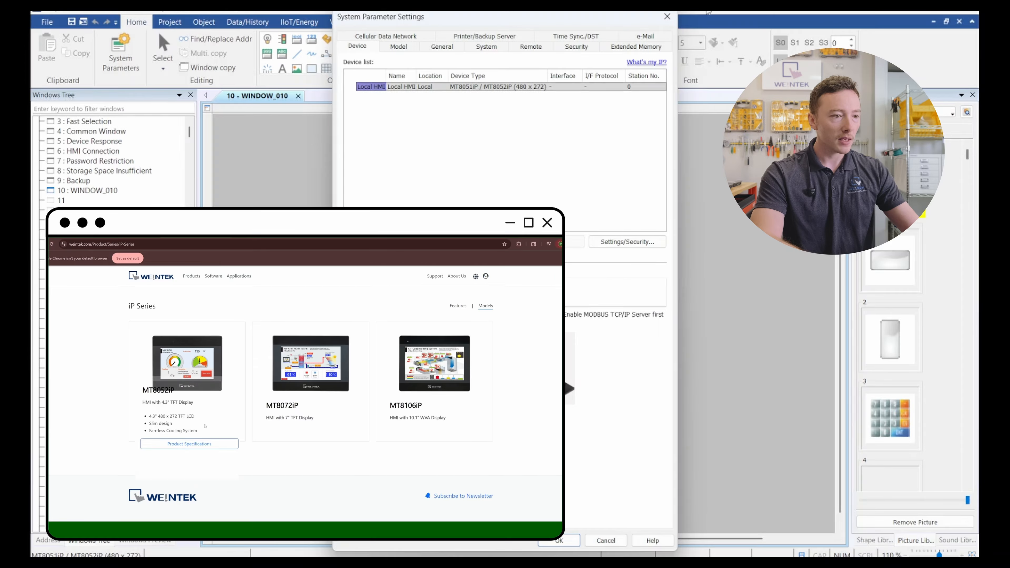
left_click(667, 17)
left_click(294, 23)
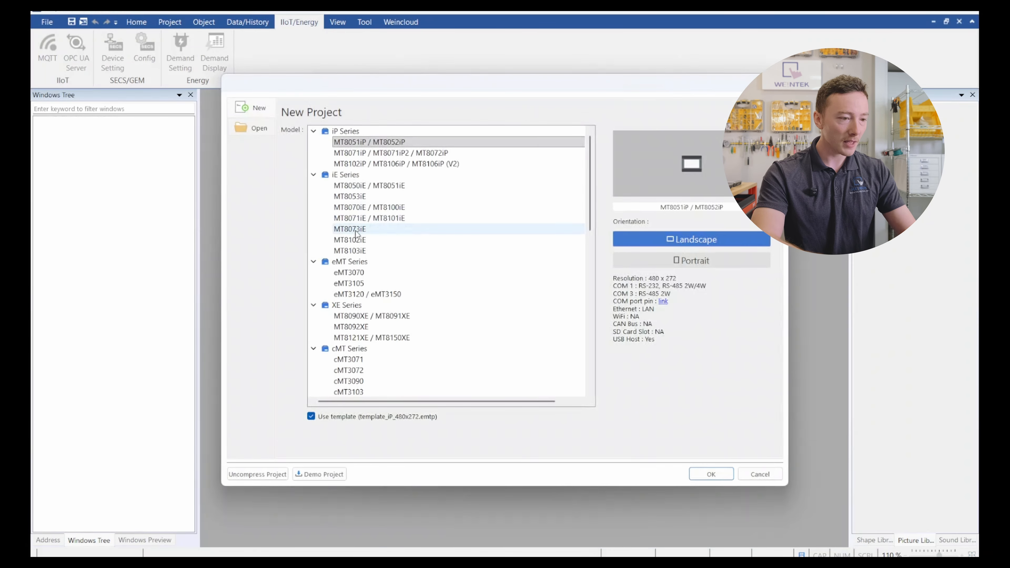
Step: Create an MT8073iE project, enable MQTT to check the available cloud services, and close the MQTT settings without adding a server
key("Return")
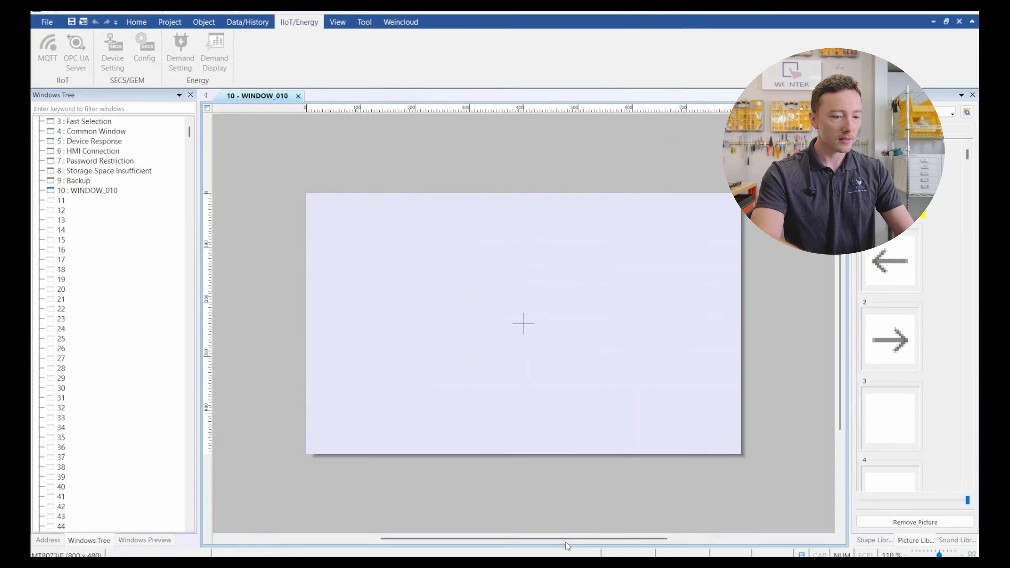
left_click(50, 44)
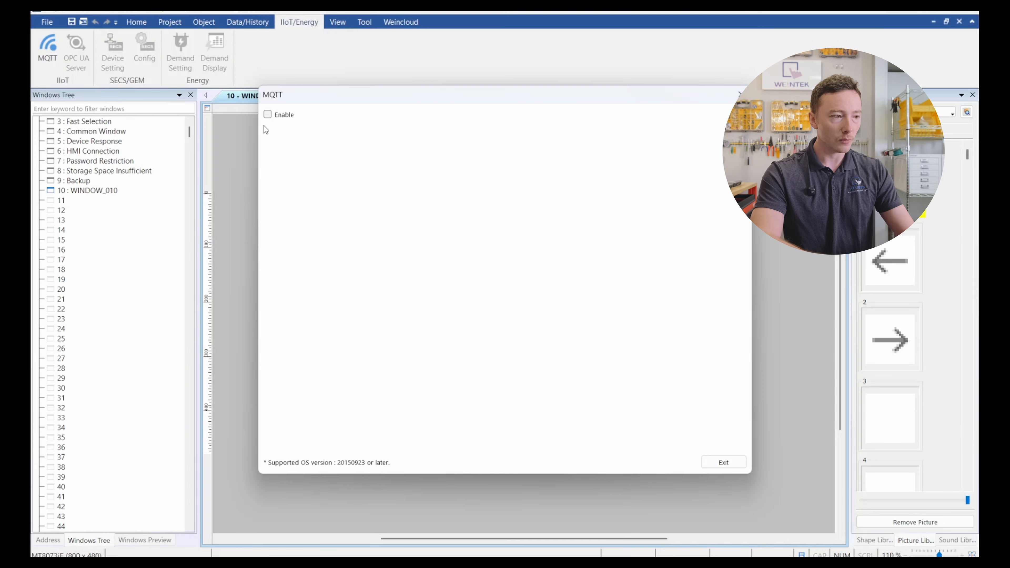
left_click(275, 115)
left_click(457, 137)
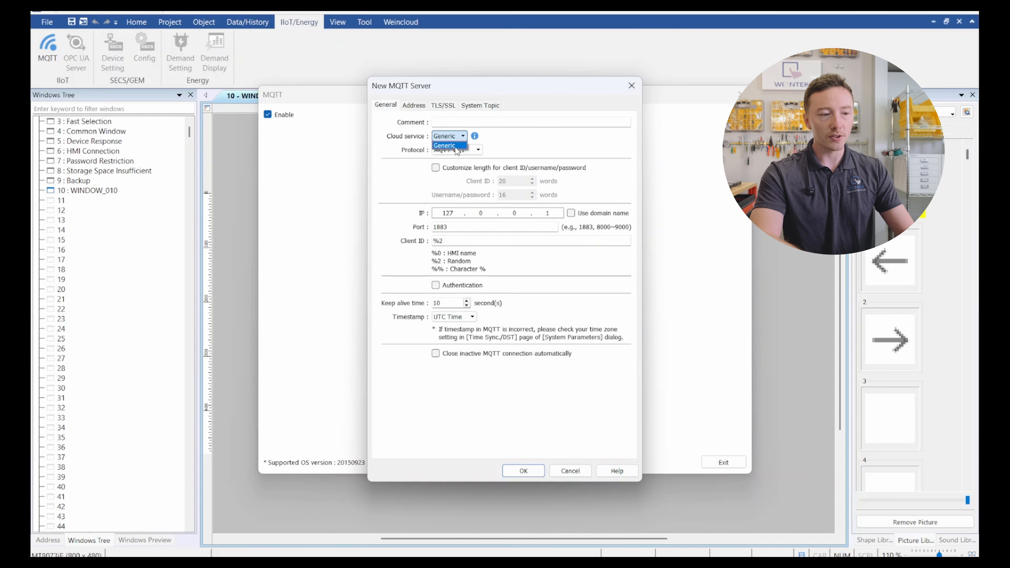
left_click(631, 87)
left_click(631, 87)
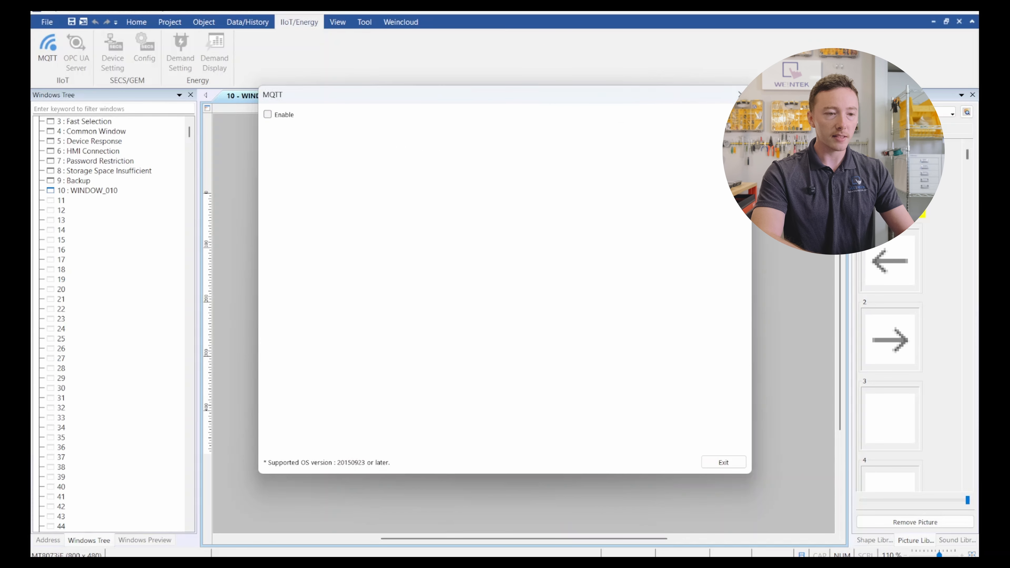
left_click(742, 95)
Step: Create a new project for the cMT3072XP model without saving the current project
key("ctrl+n")
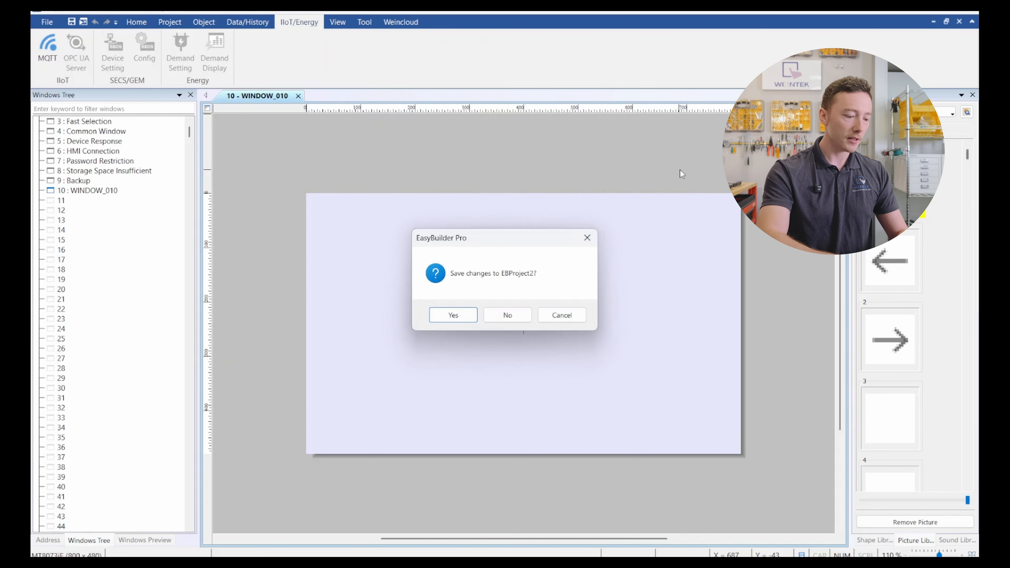
left_click(507, 315)
scroll(384, 317, "down", 10)
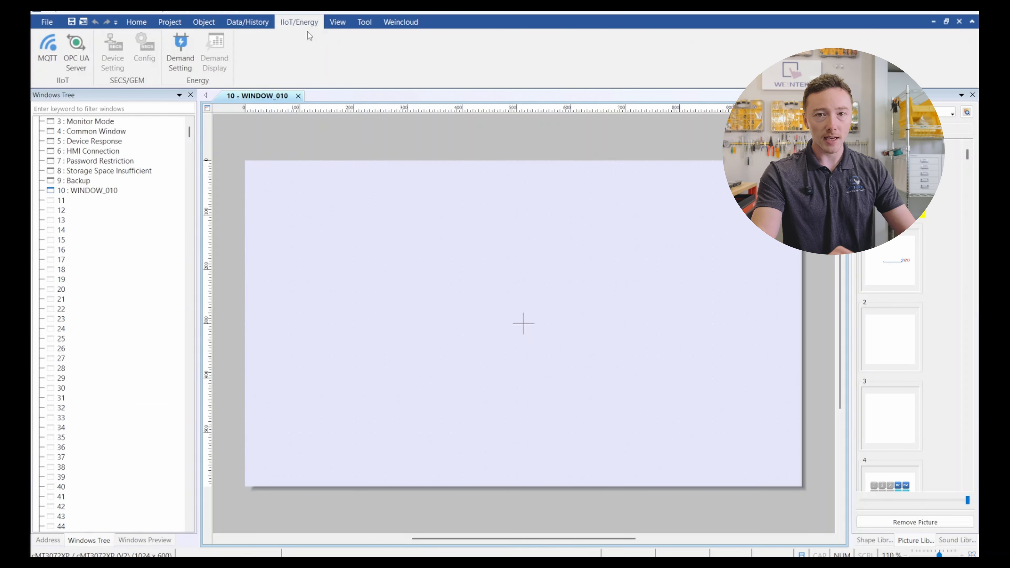
Step: Enable MQTT and set the new server's cloud service to Sparkplug B EoN and its protocol to MQTT v3.1.1
left_click(48, 50)
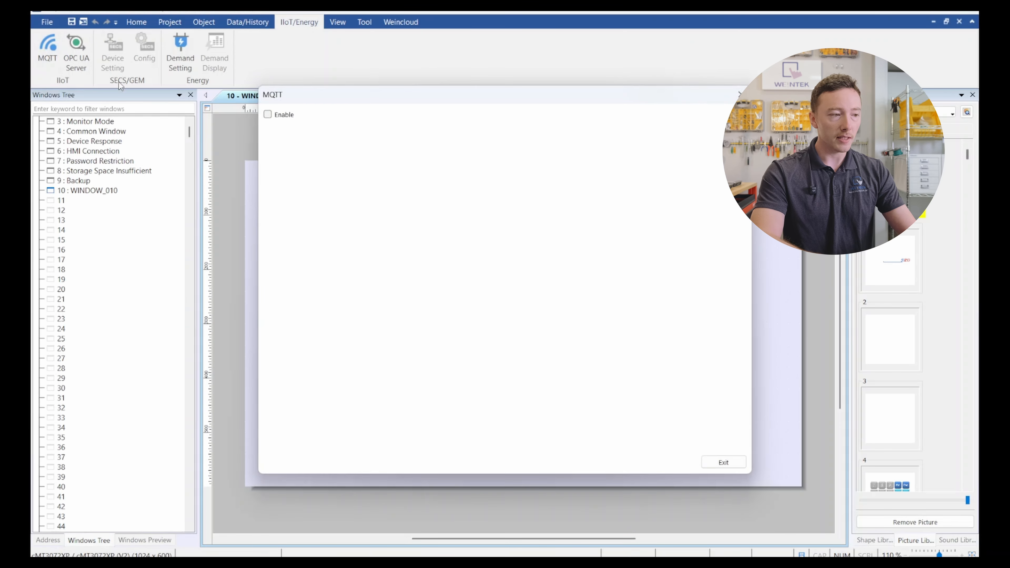
left_click(267, 115)
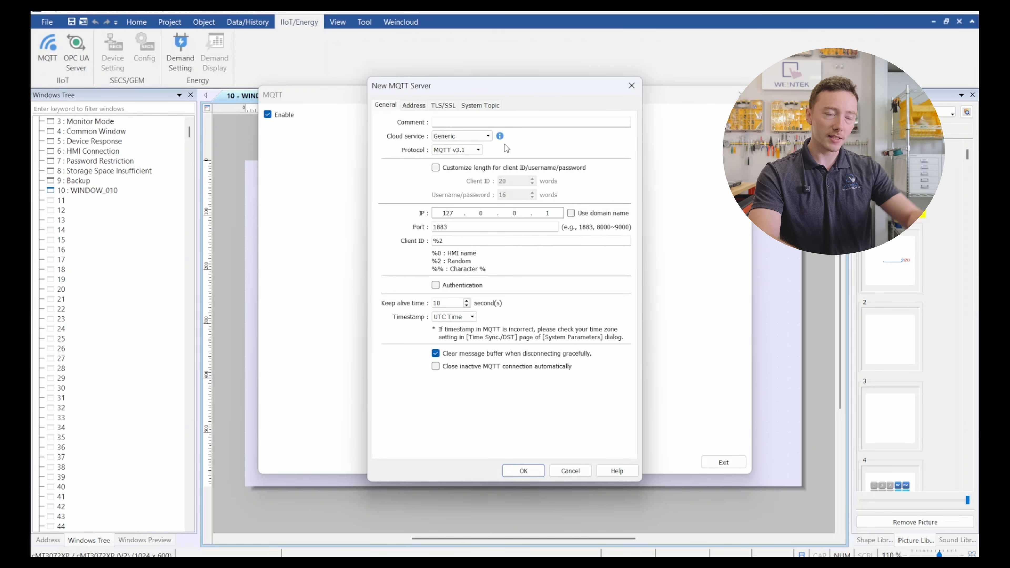
left_click(482, 136)
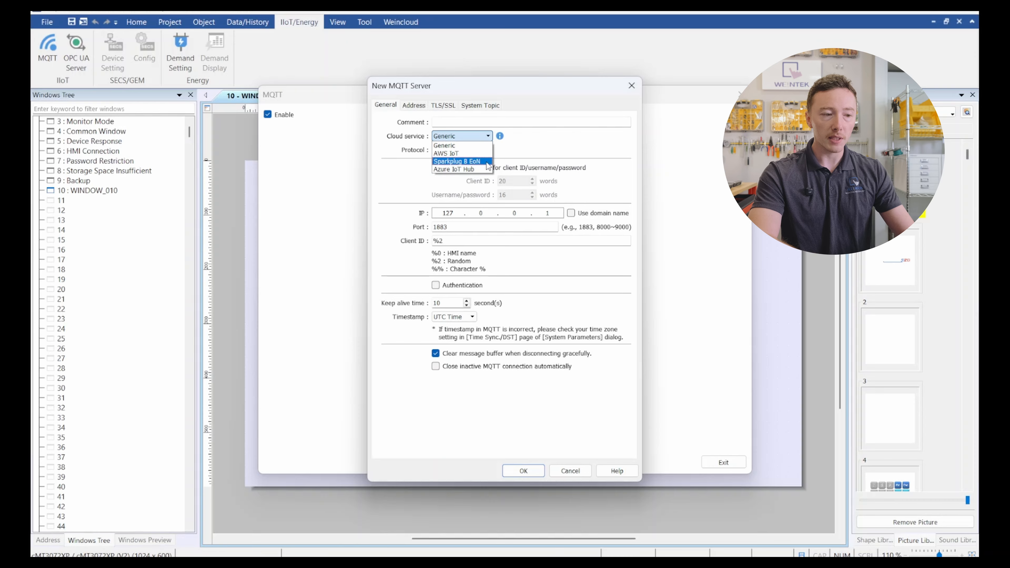
left_click(463, 164)
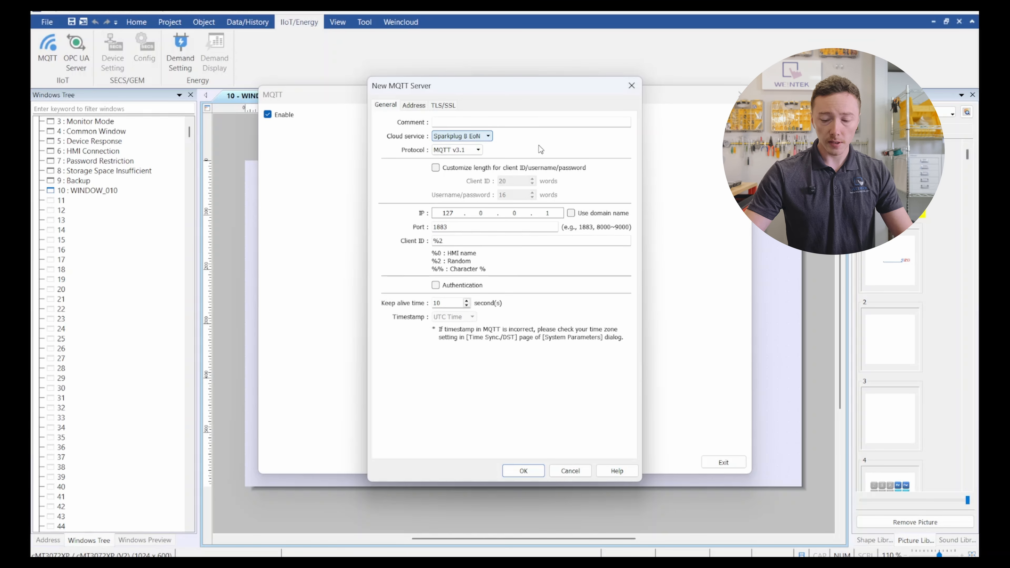
left_click(478, 150)
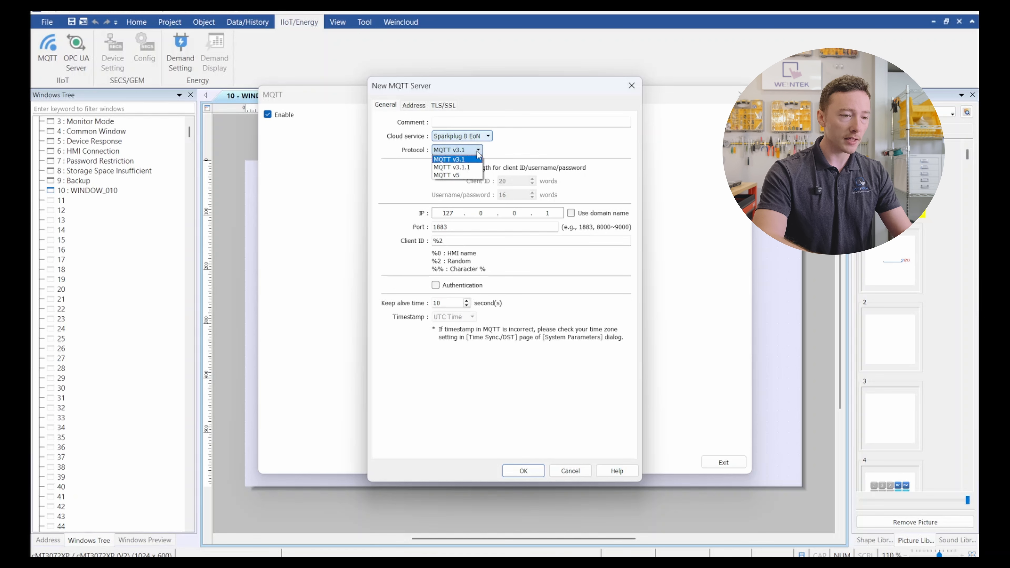
left_click(477, 170)
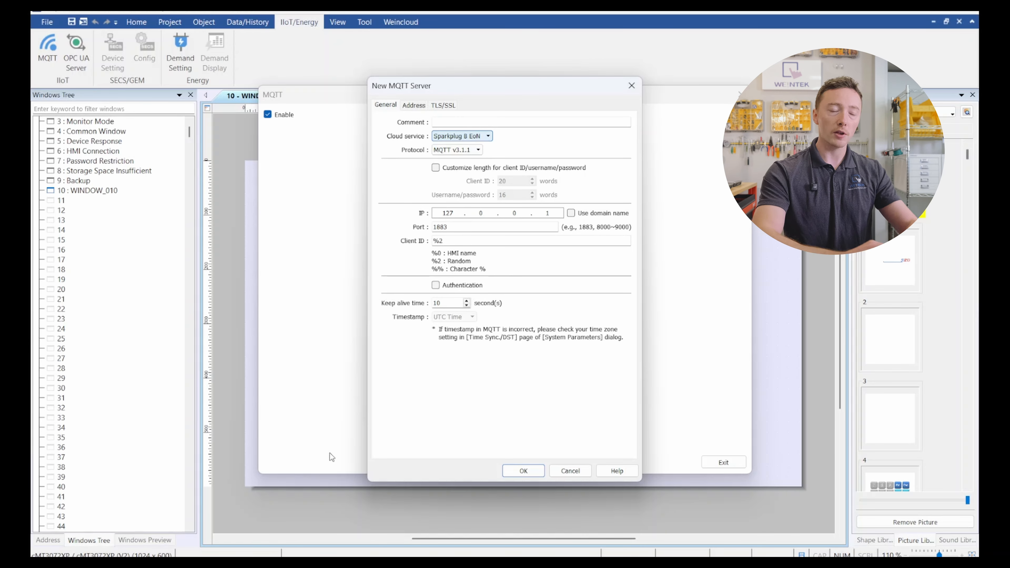
Step: Switch to the Ignition Gateway and review the MQTT Distributor's non-TLS port settings
left_click(352, 509)
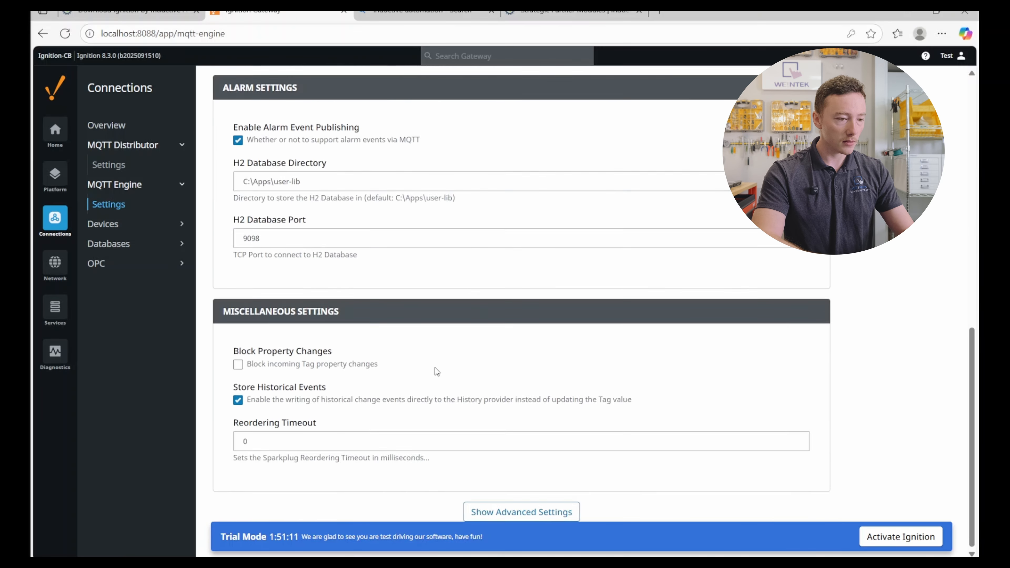
scroll(434, 367, "up", 10)
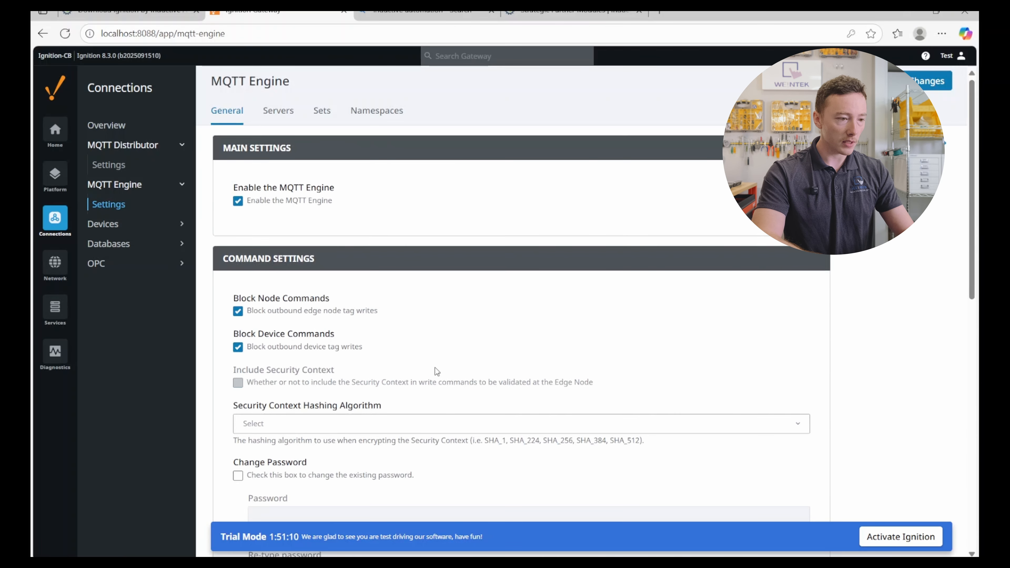
left_click(114, 169)
scroll(295, 338, "down", 1)
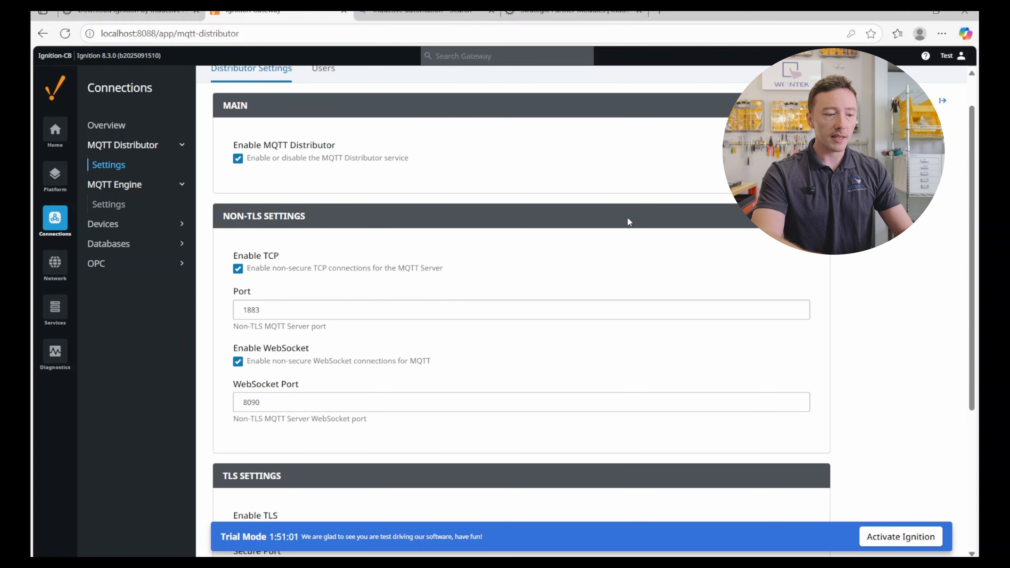
Step: Return to EasyBuilder Pro and enable authentication for the new MQTT server with username admin and the account password
left_click(907, 11)
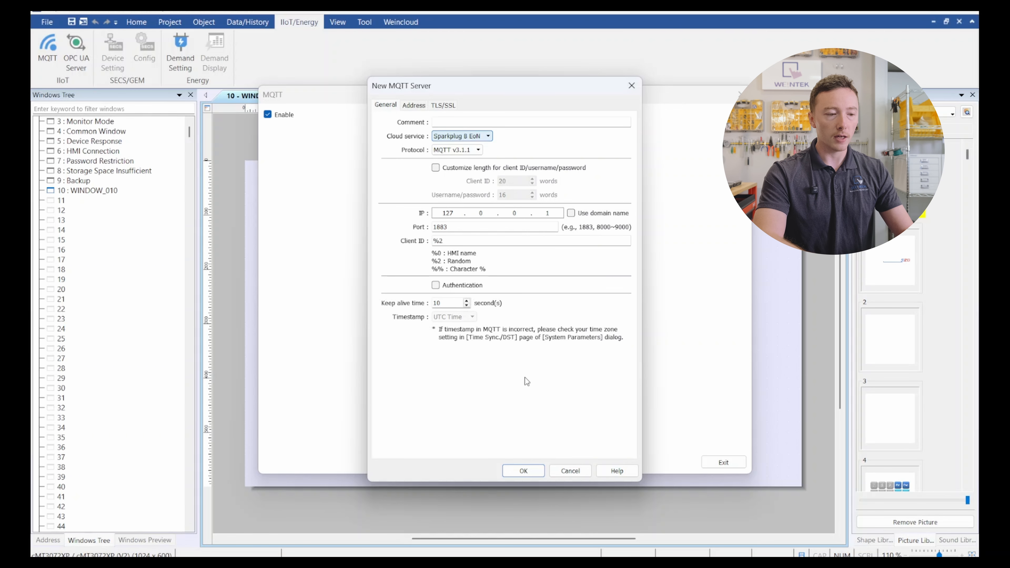
left_click(436, 285)
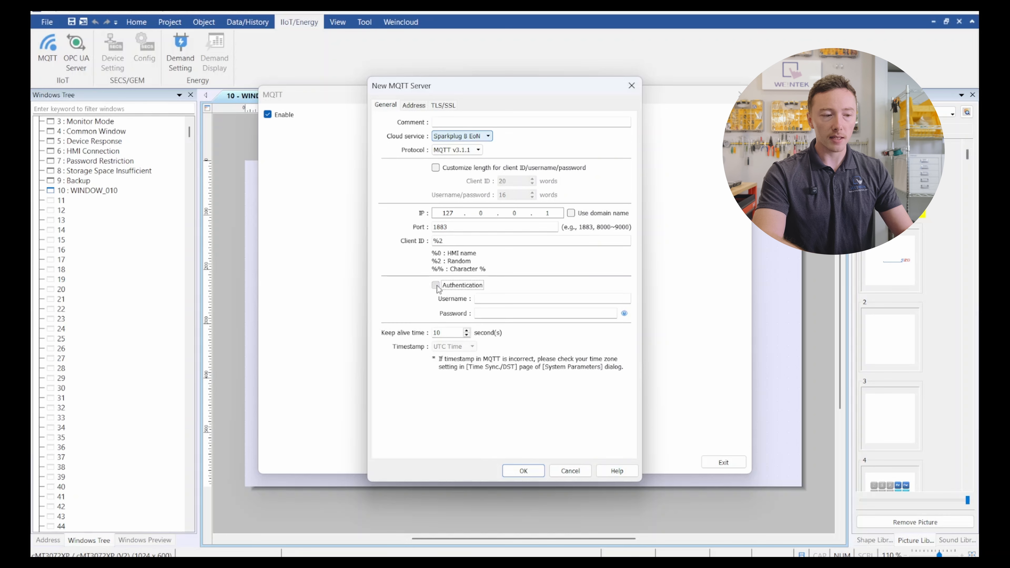
left_click(510, 299)
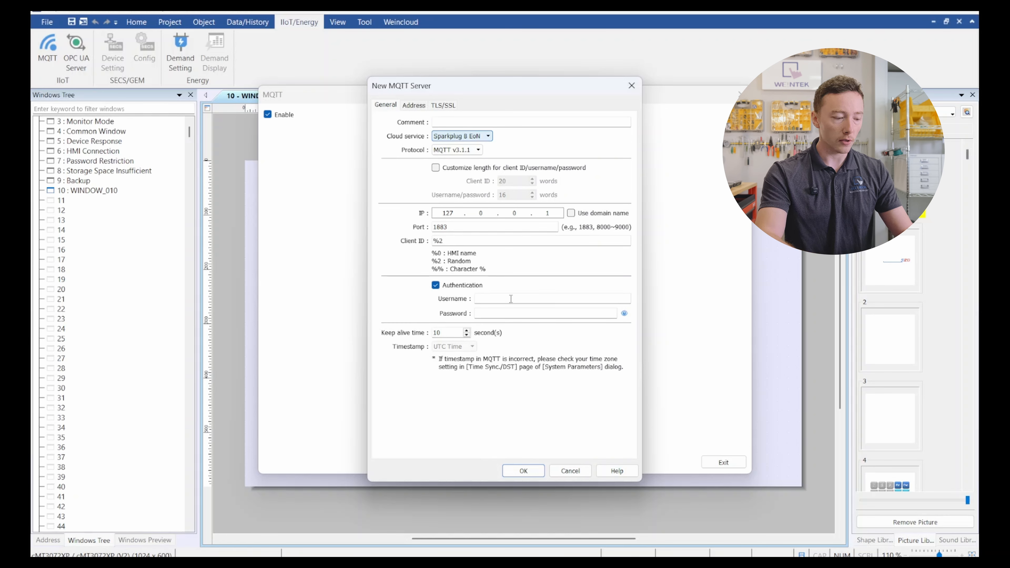
type("admin")
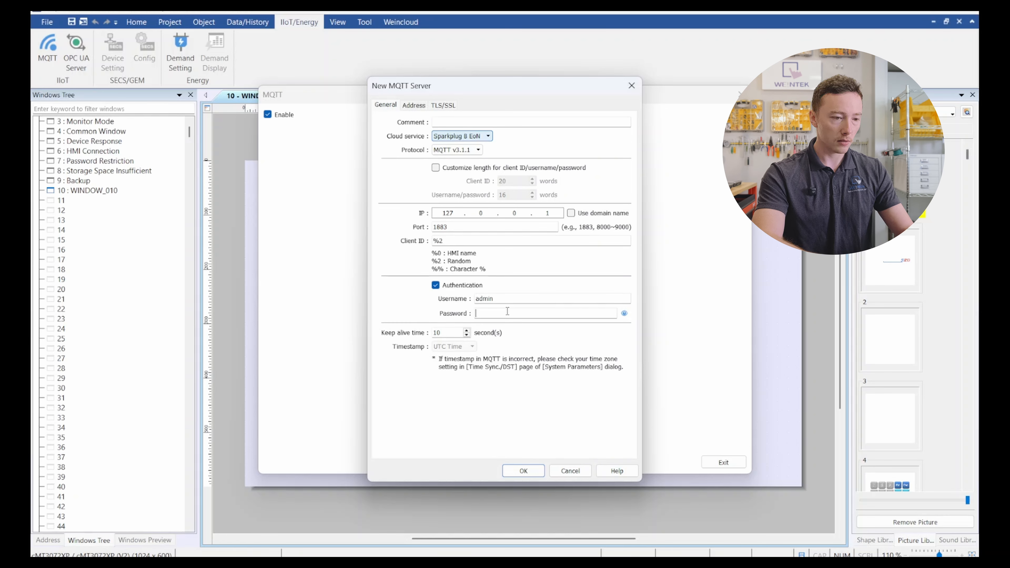
left_click(507, 313)
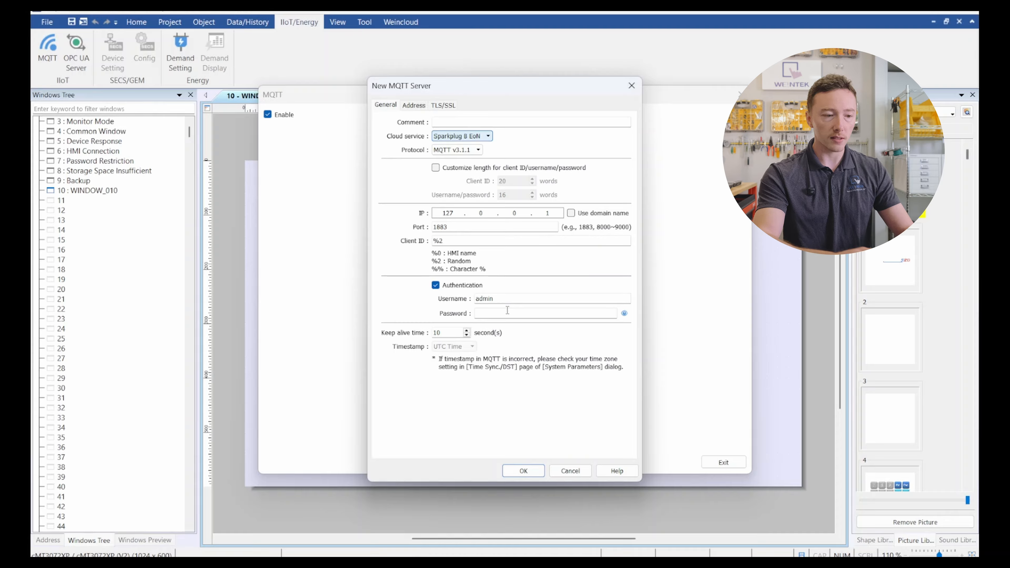
type("●●●●●●")
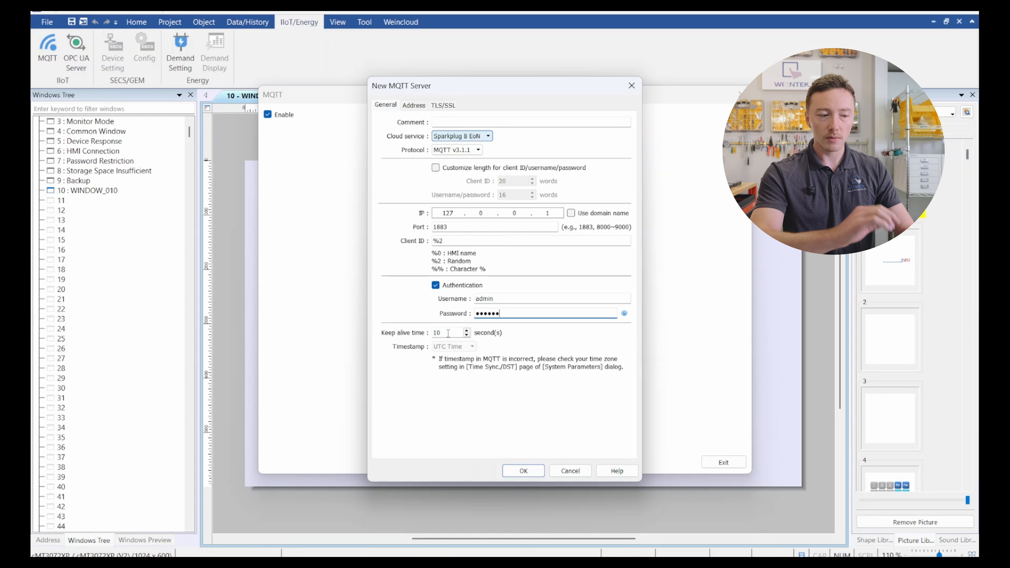
Step: Open the new MQTT server's status address settings
left_click(421, 105)
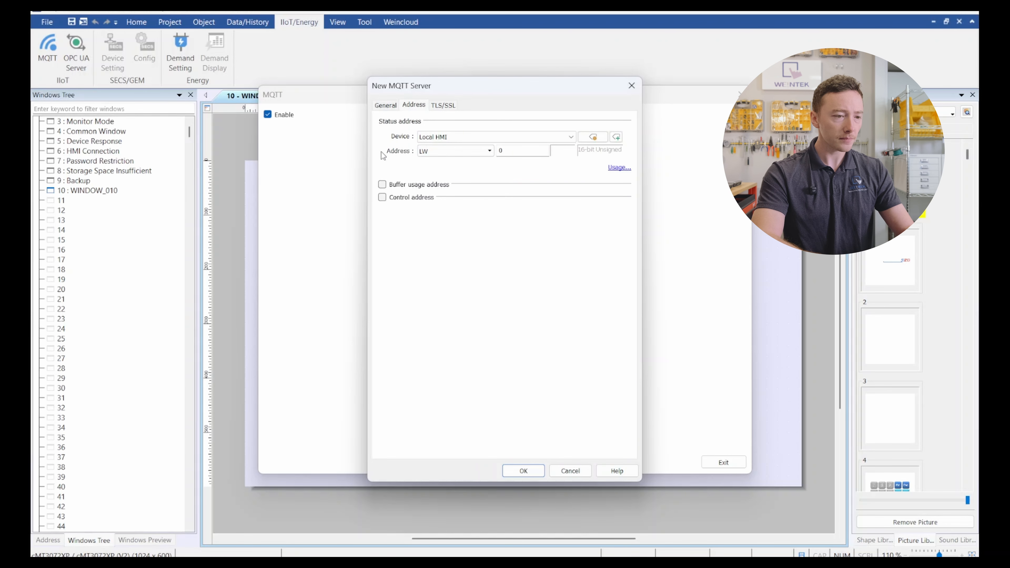